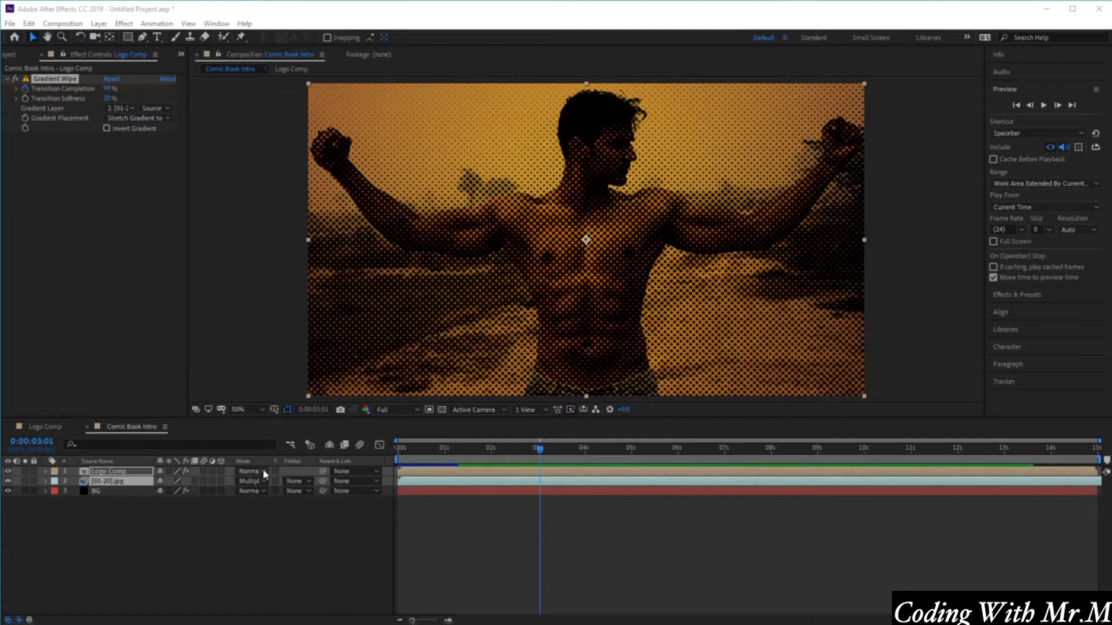
Turn the Logo Comp and [01-20].jpg layers into 3D layers, then deselect them.
click(123, 529)
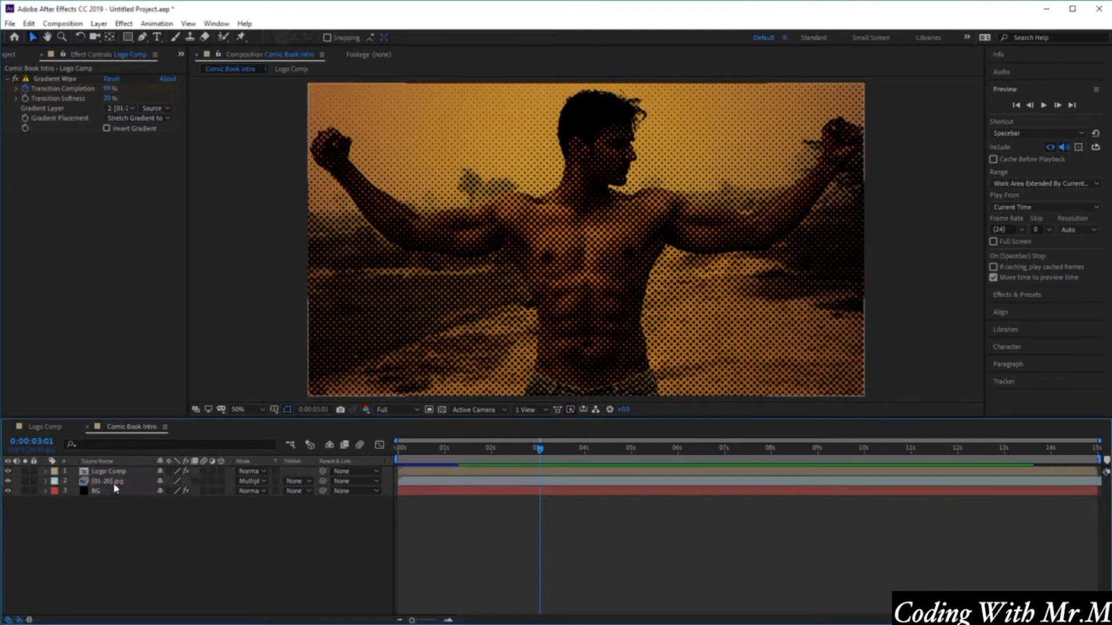
click(121, 479)
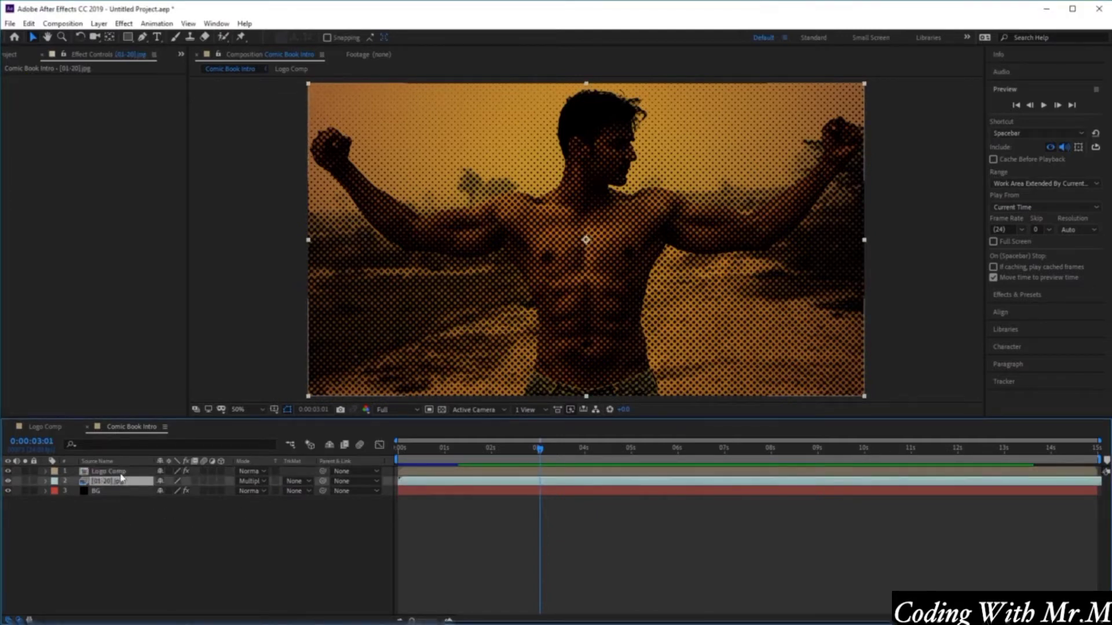
shift+click(116, 472)
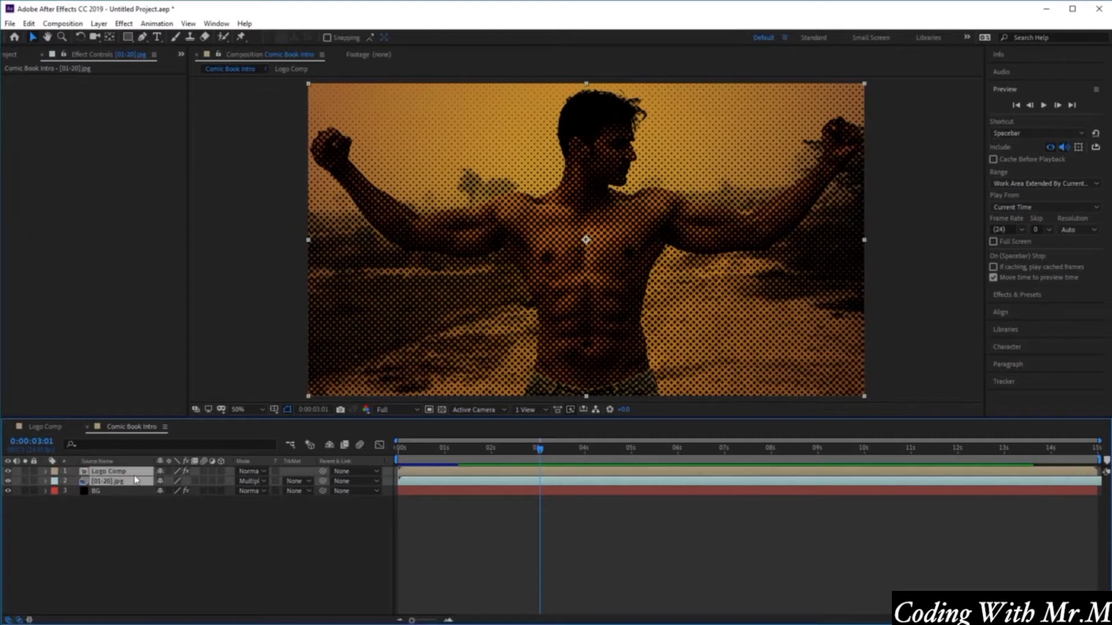
click(221, 471)
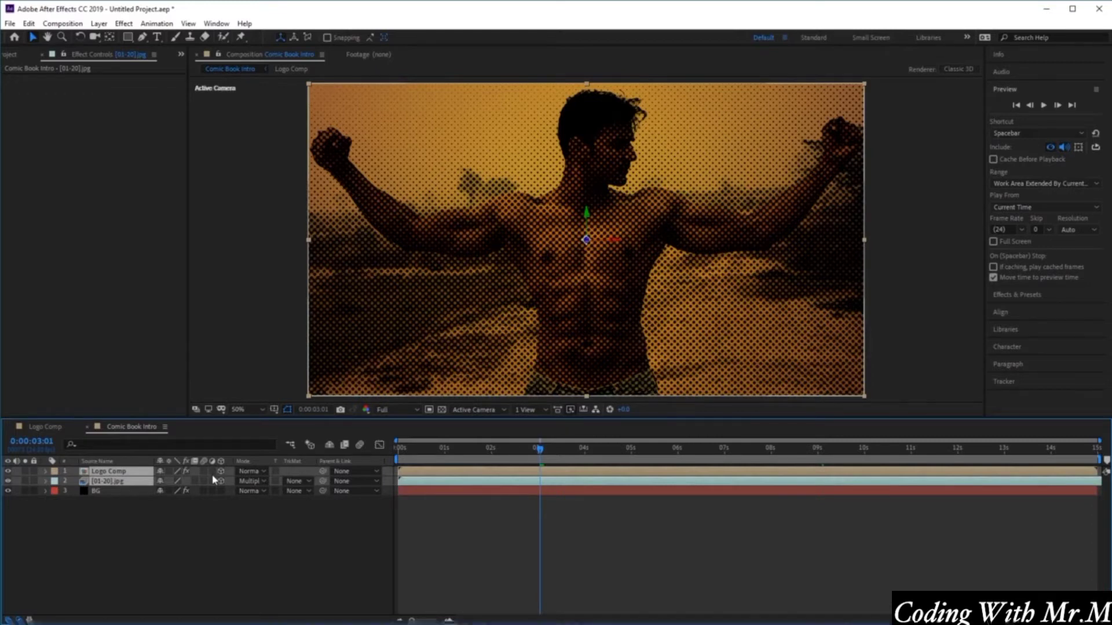
click(161, 561)
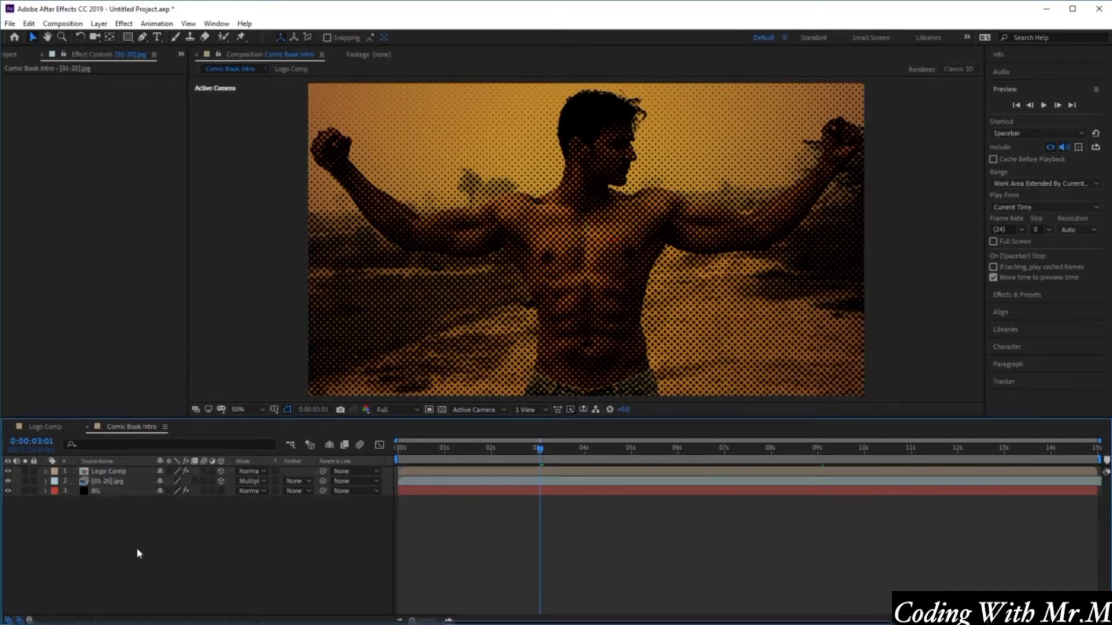
Show Logo Comp's Position and set its Z value to -500.
click(121, 474)
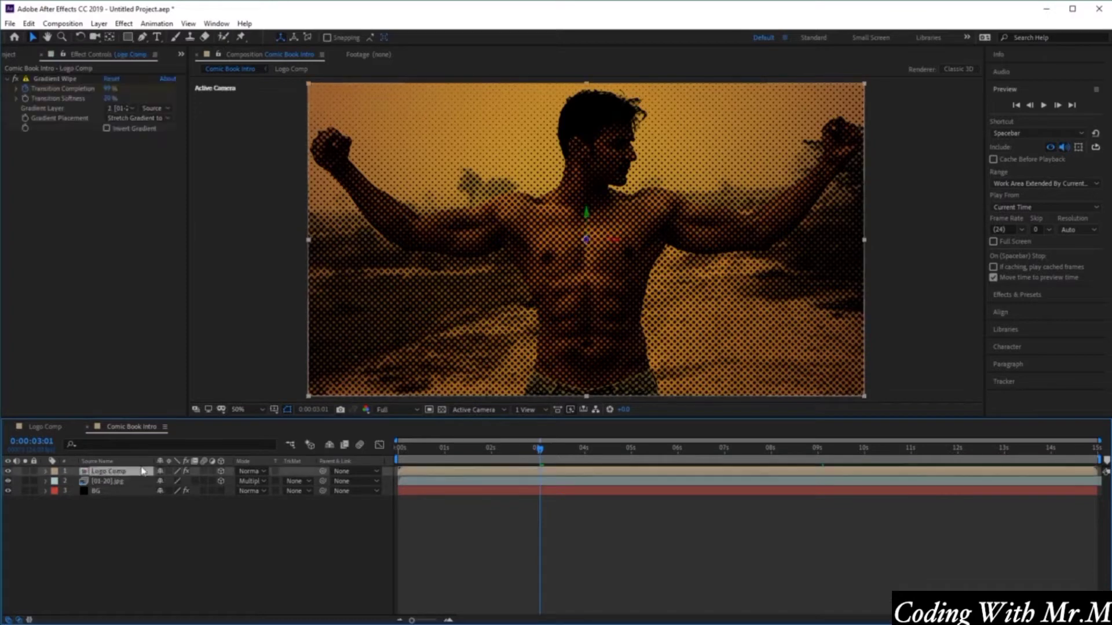
key(p)
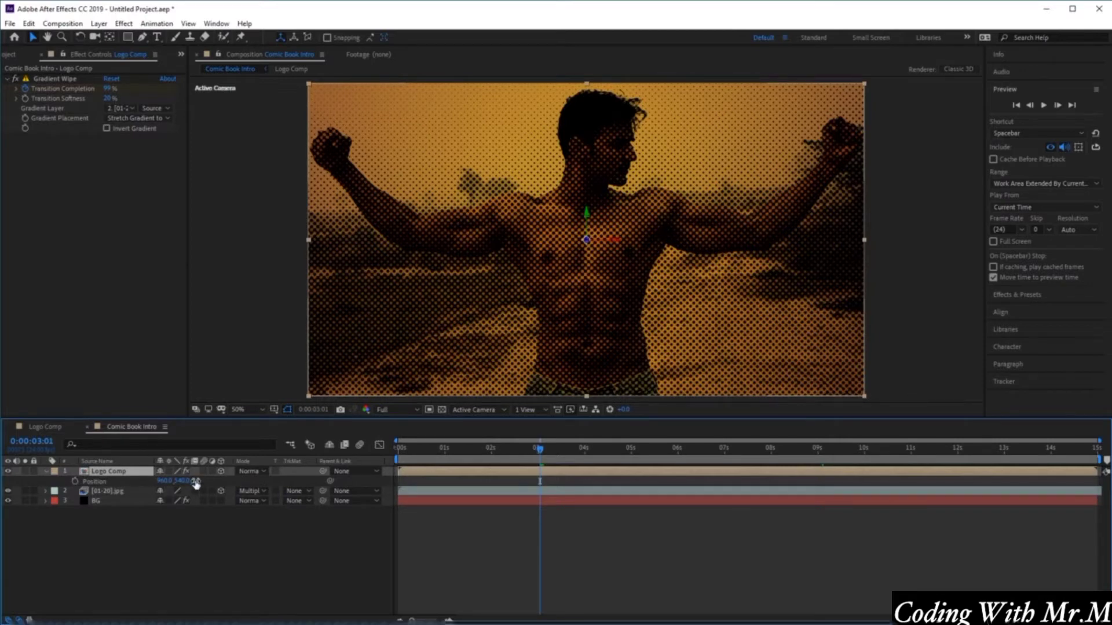
click(196, 481)
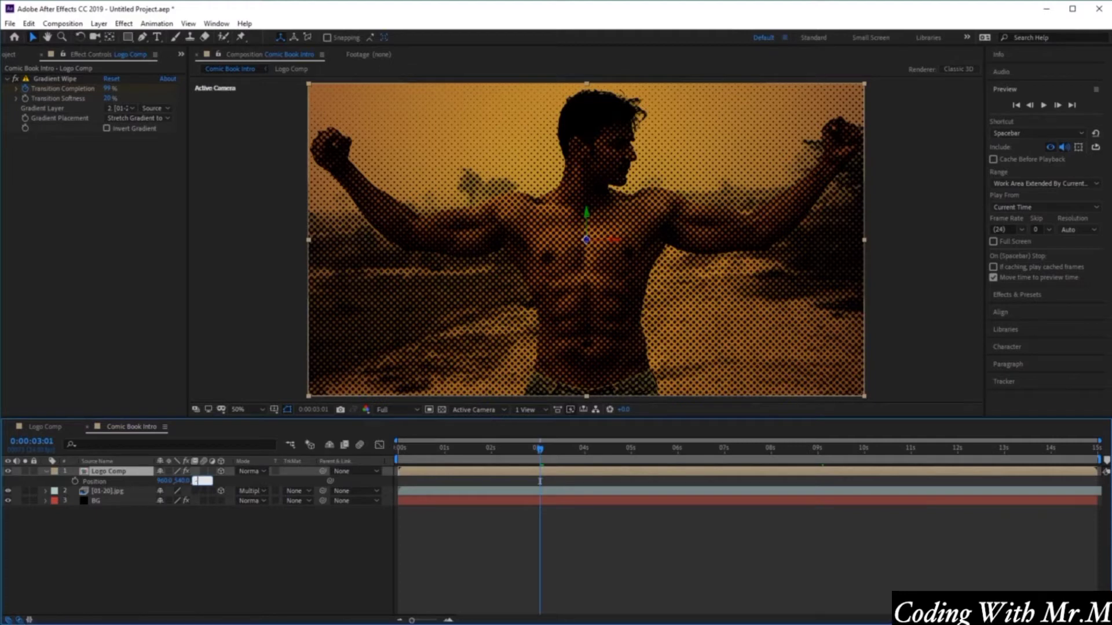
text(-500)
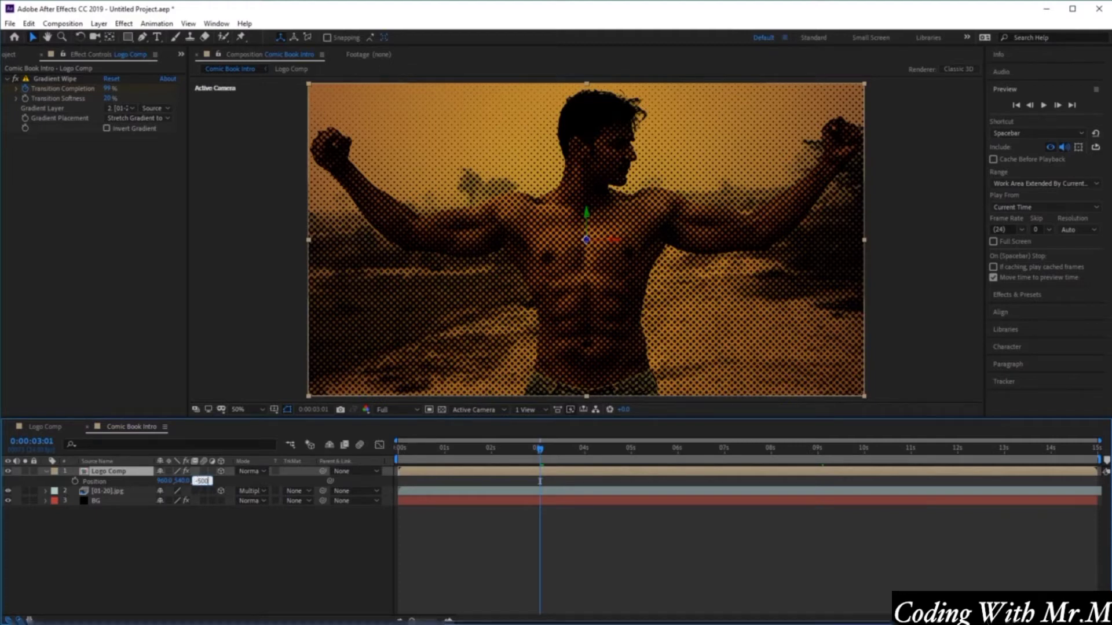
key(Return)
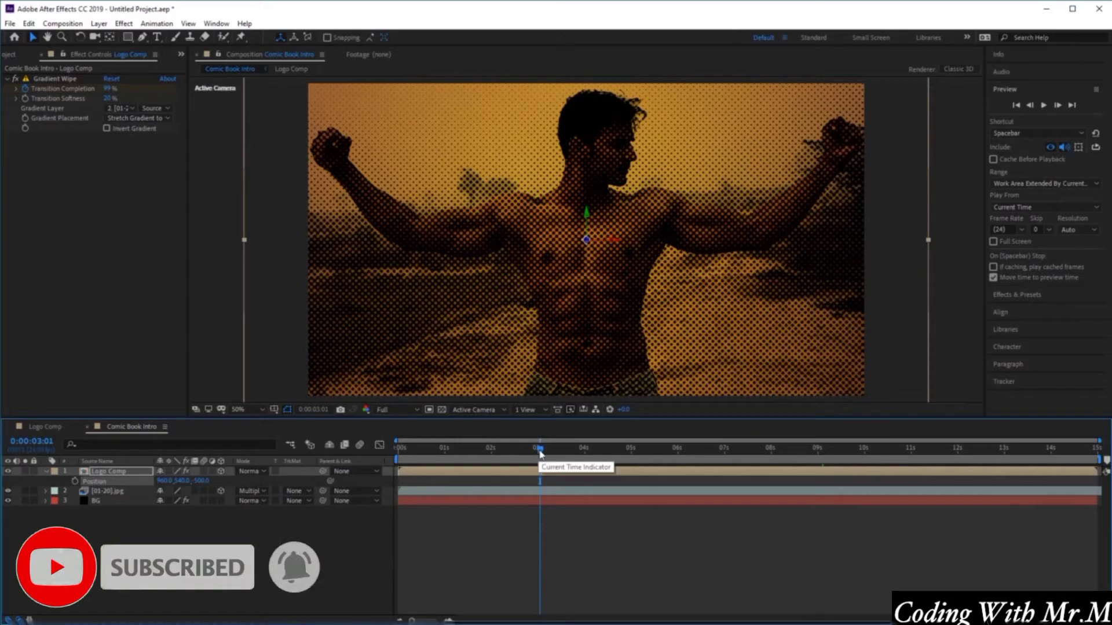
At the title frames, try a Position Z of 0, then restore Z to -500.
drag(542, 454, 903, 456)
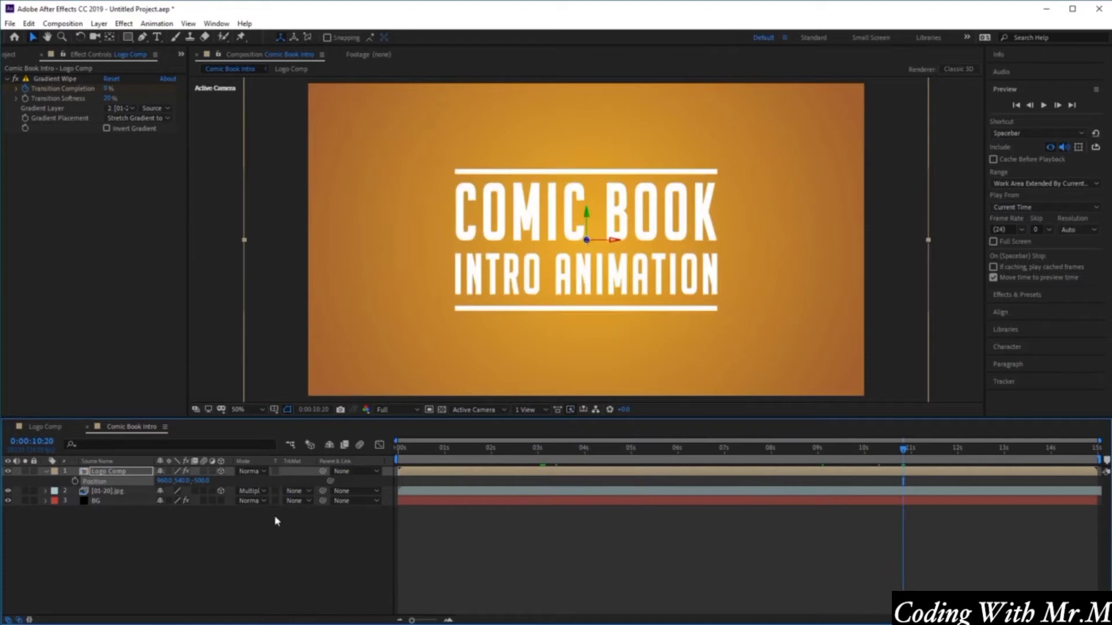
click(201, 480)
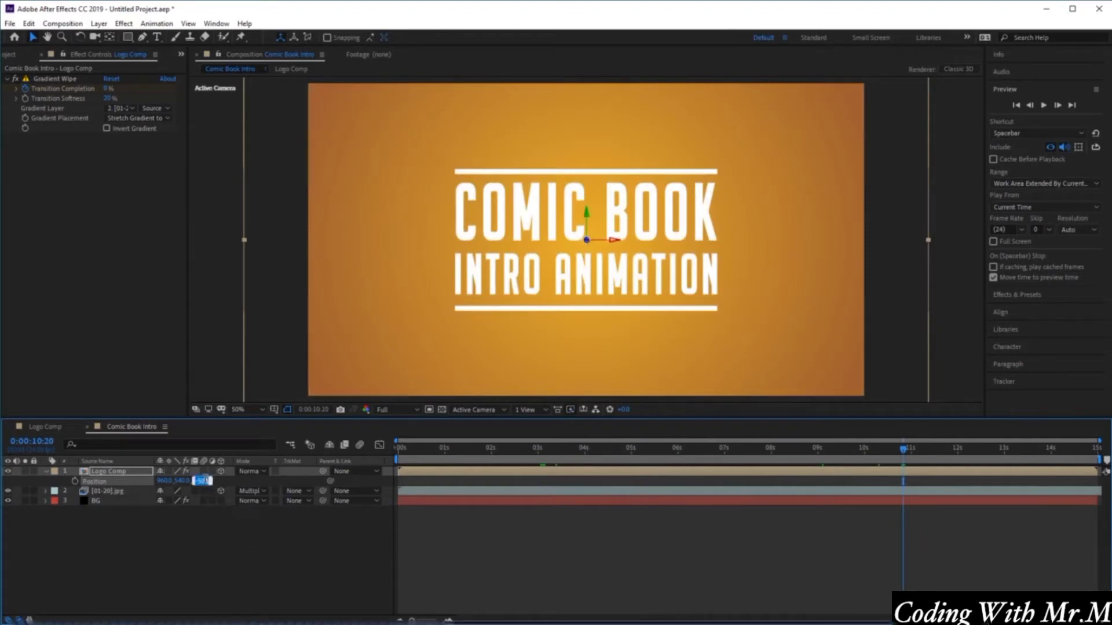
text(0)
key(Return)
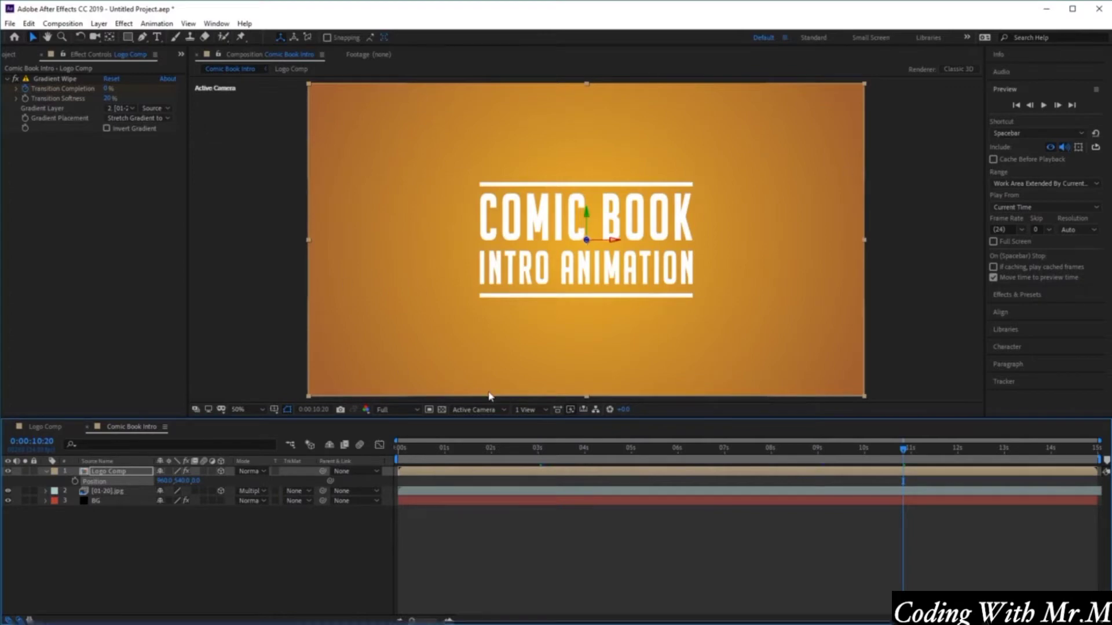
click(203, 487)
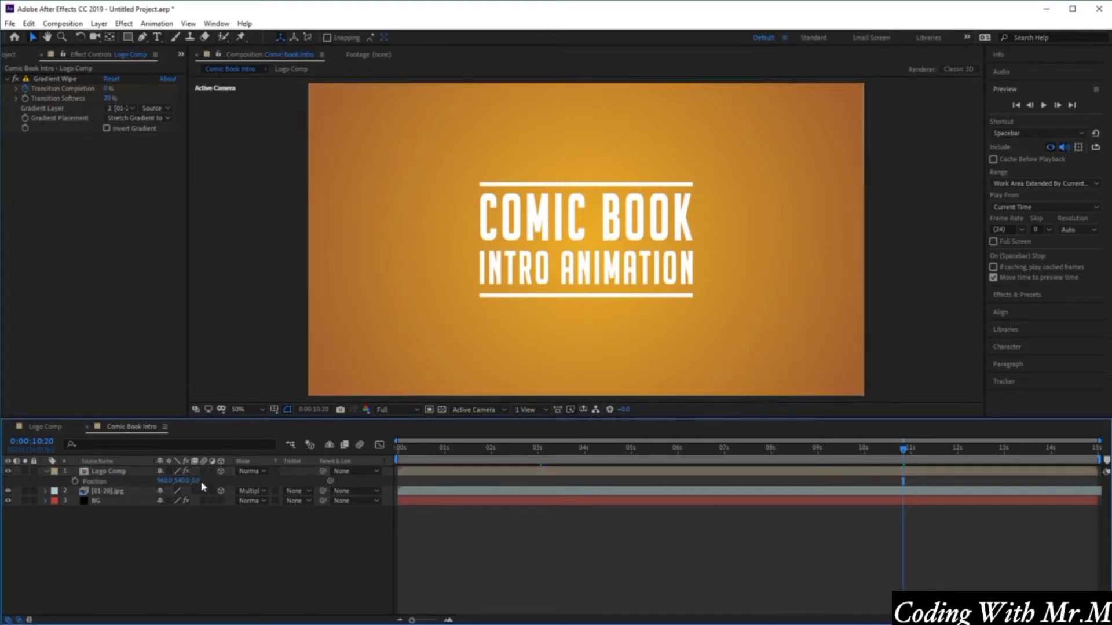
drag(198, 481, 253, 493)
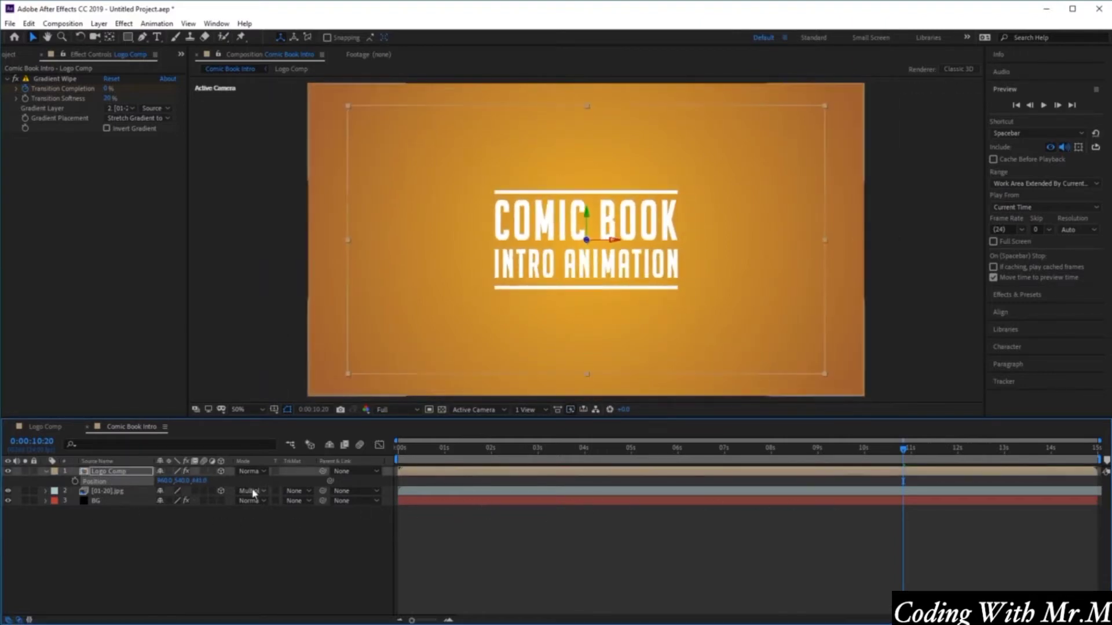
click(200, 481)
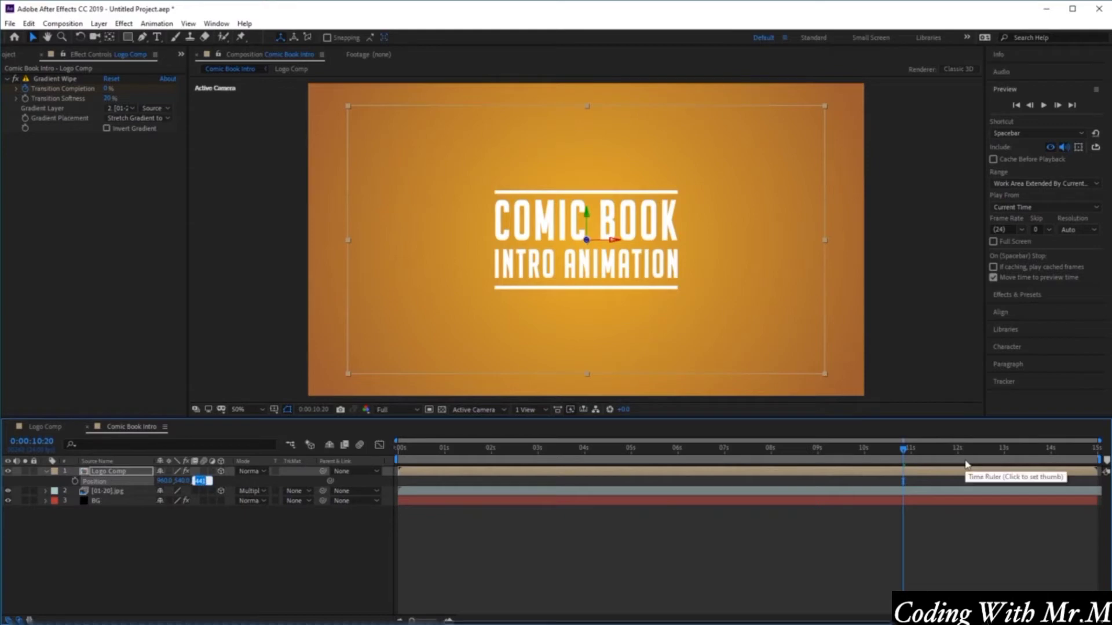
text(-500)
key(Return)
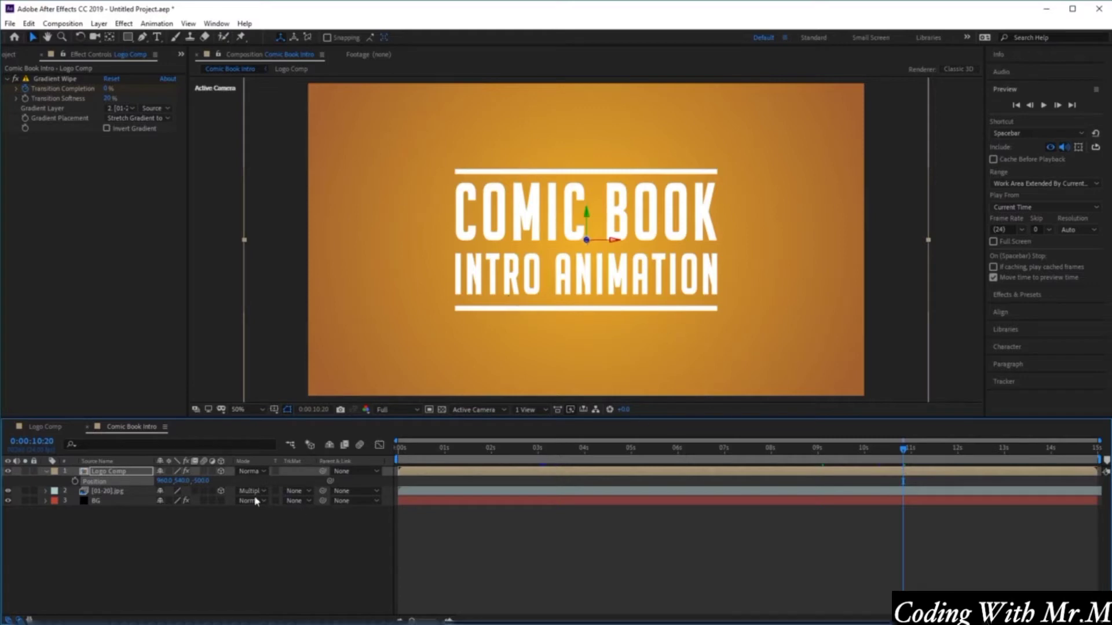
Reveal Logo Comp's Transform properties and set its Scale to 75% at 0:00:10:20.
click(46, 472)
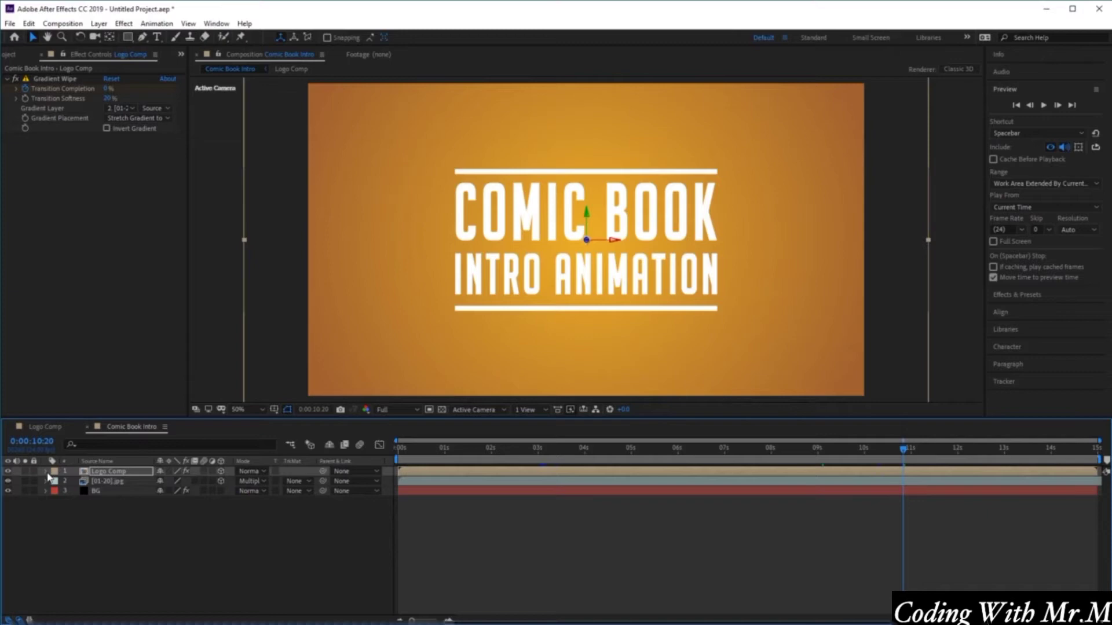
click(46, 471)
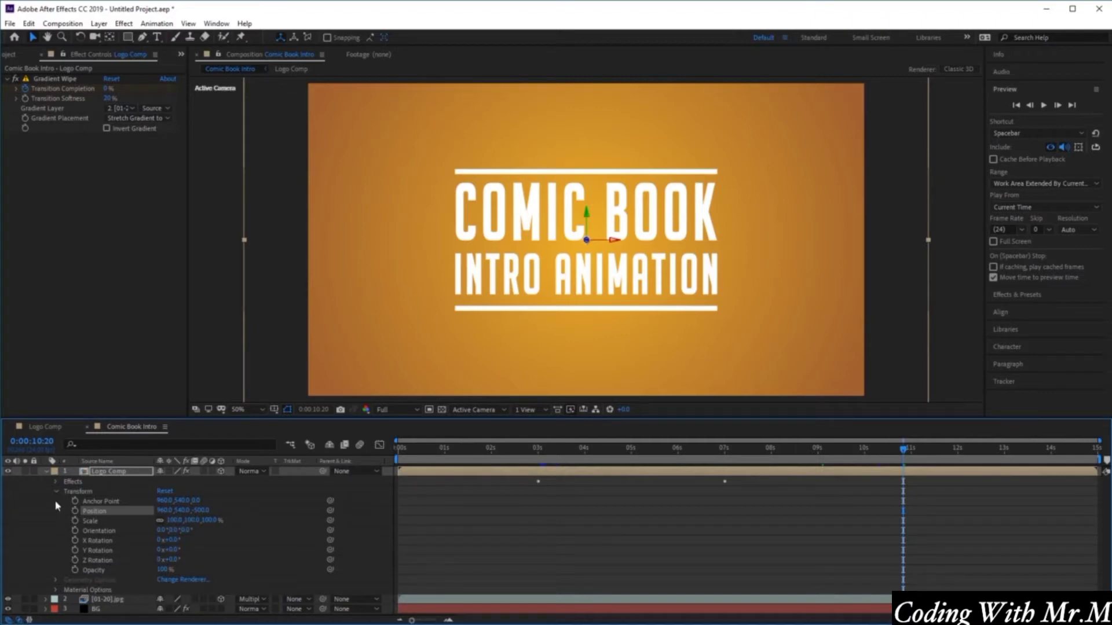
click(193, 520)
click(196, 521)
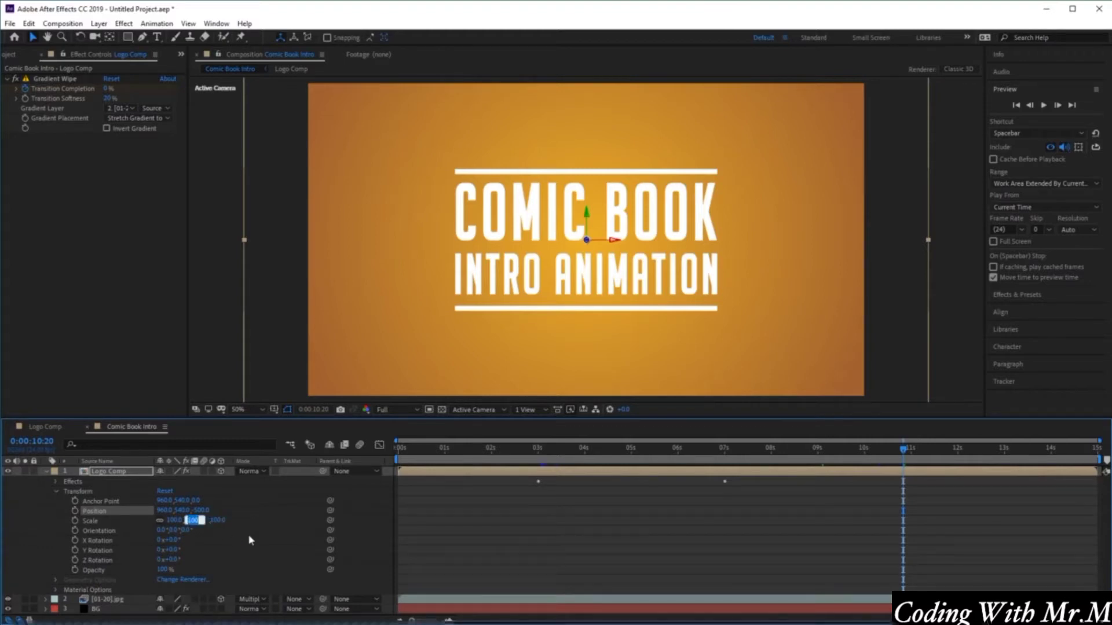
text(5)
key(Return)
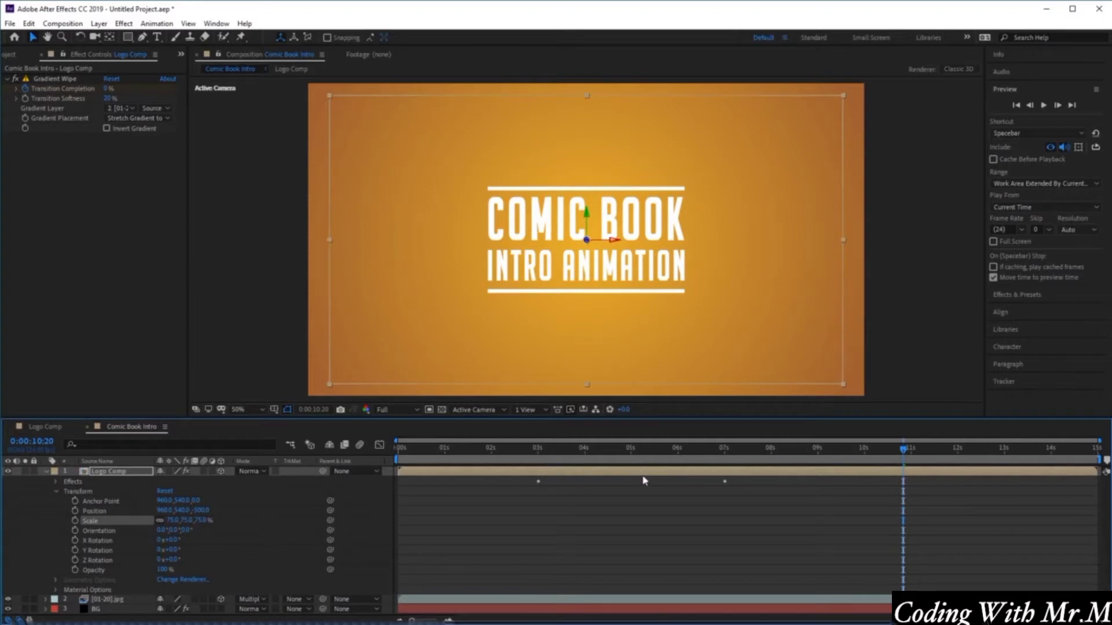
Add Camera 1 through Layer > New > Camera, keeping the Two-Node 35mm defaults.
key(u)
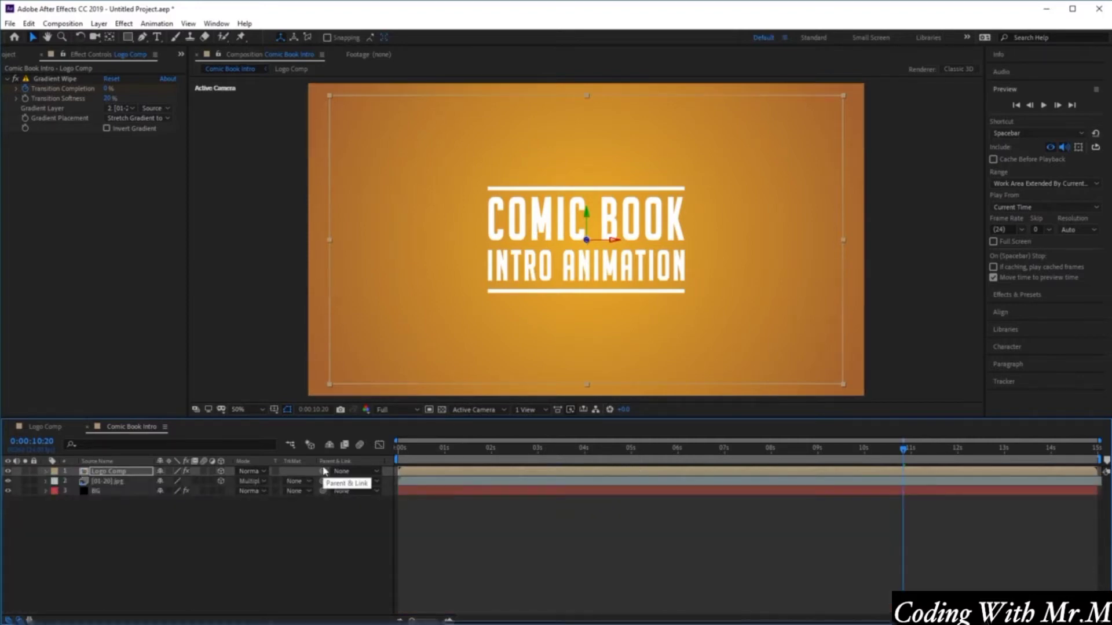
click(99, 23)
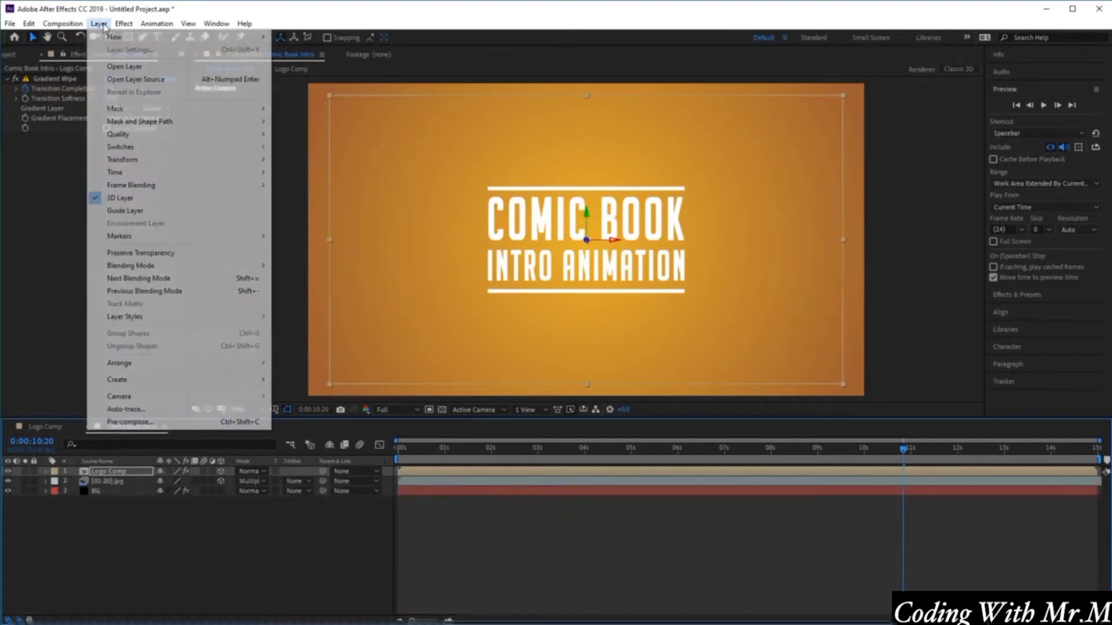
mouse_move(232, 39)
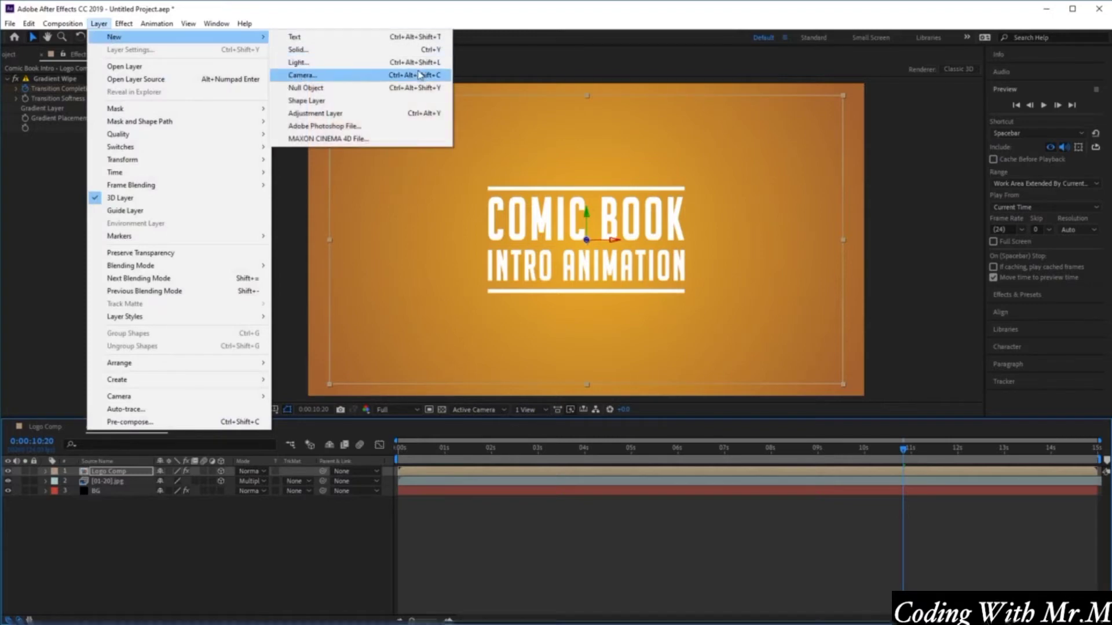
click(302, 74)
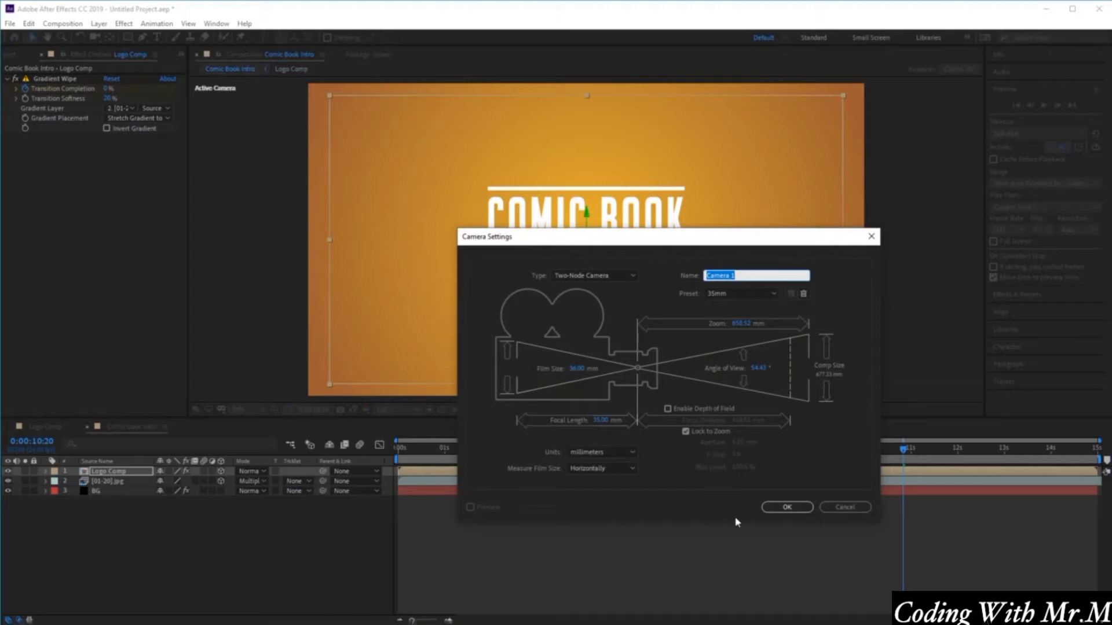
click(802, 512)
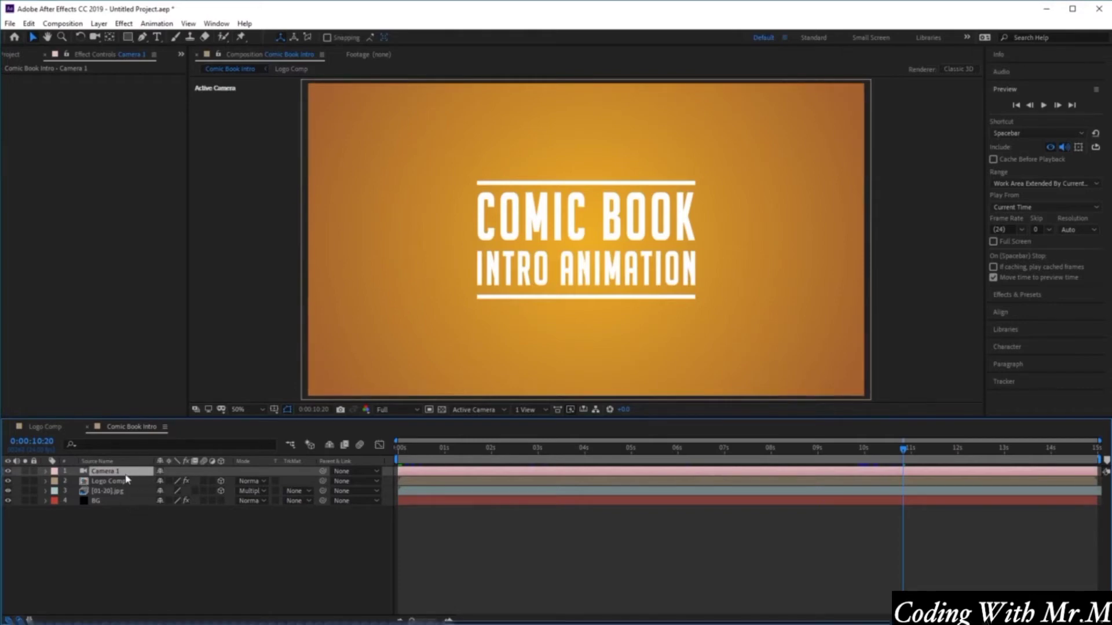
At the start of the comp, keyframe Camera 1's Position with Z at -600.
key(p)
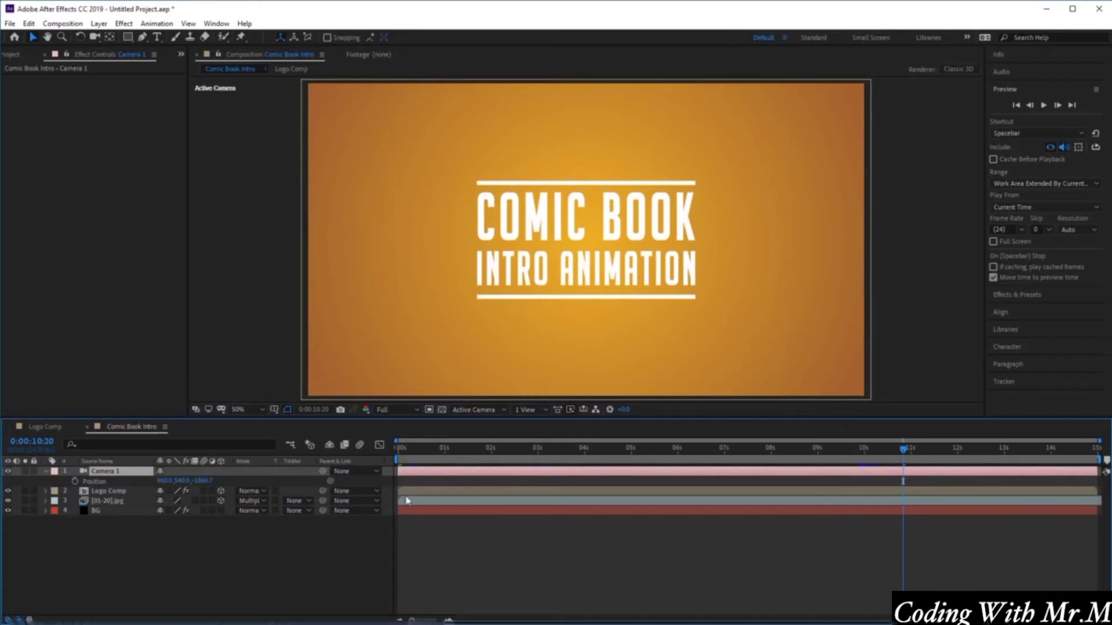
drag(905, 452, 398, 449)
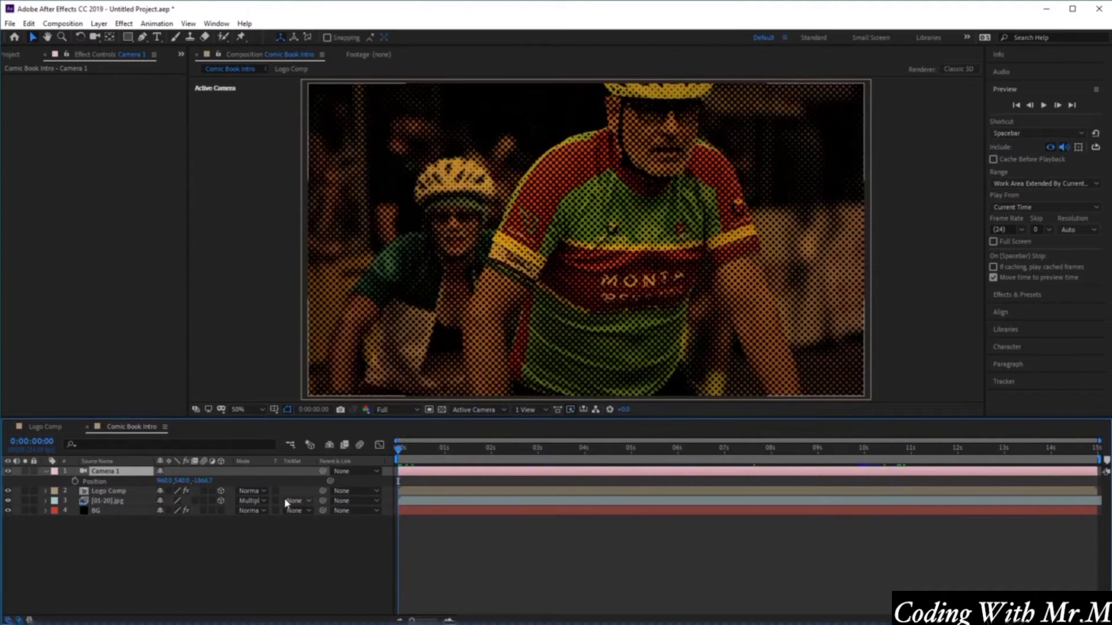
click(75, 482)
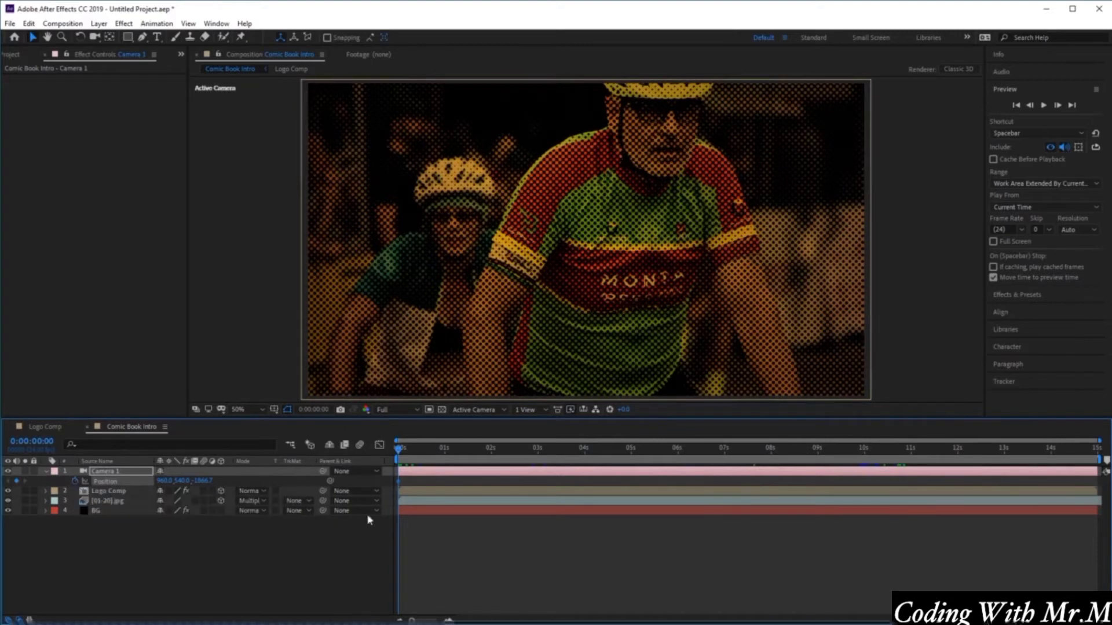
click(209, 481)
text(-600)
key(Return)
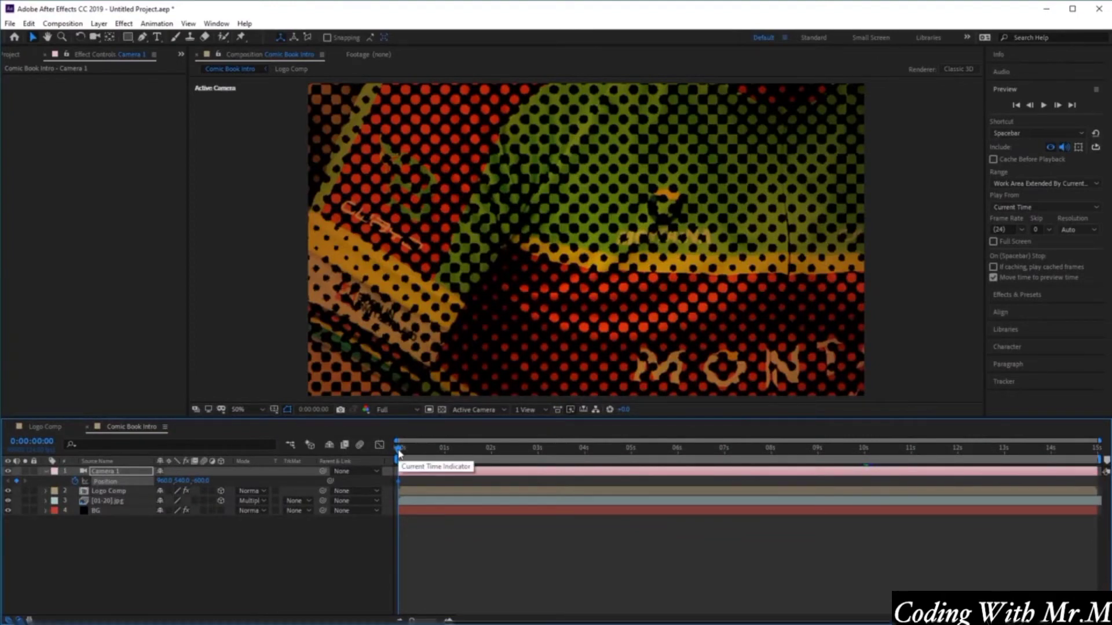
At 10 seconds, keyframe Camera 1's Z position at -1200 and check the move midway.
drag(399, 454, 865, 462)
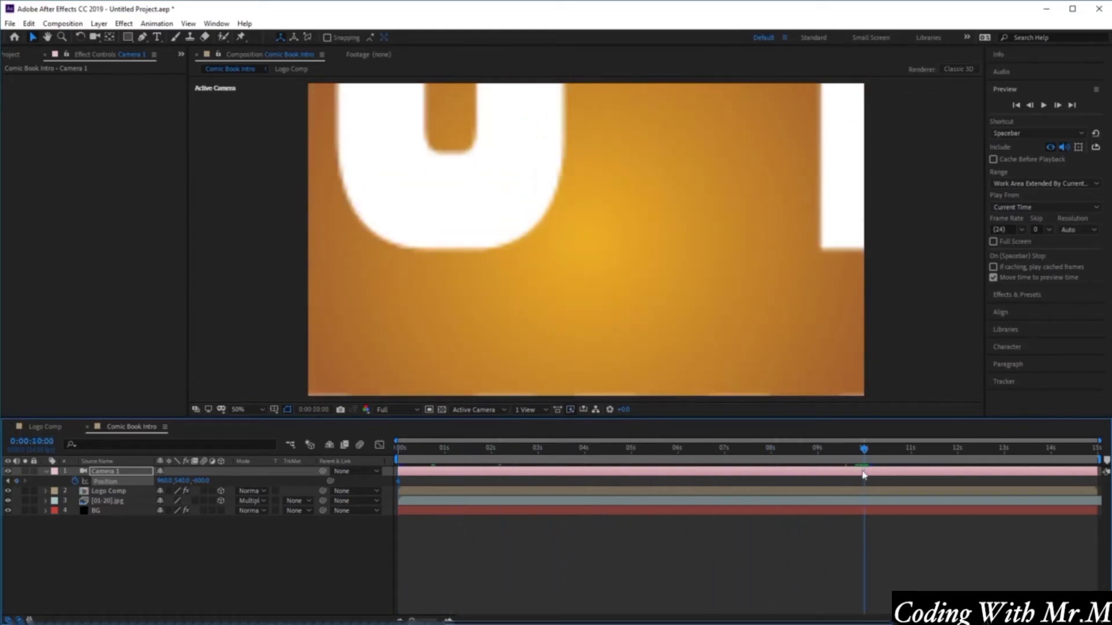
click(200, 481)
text(-)
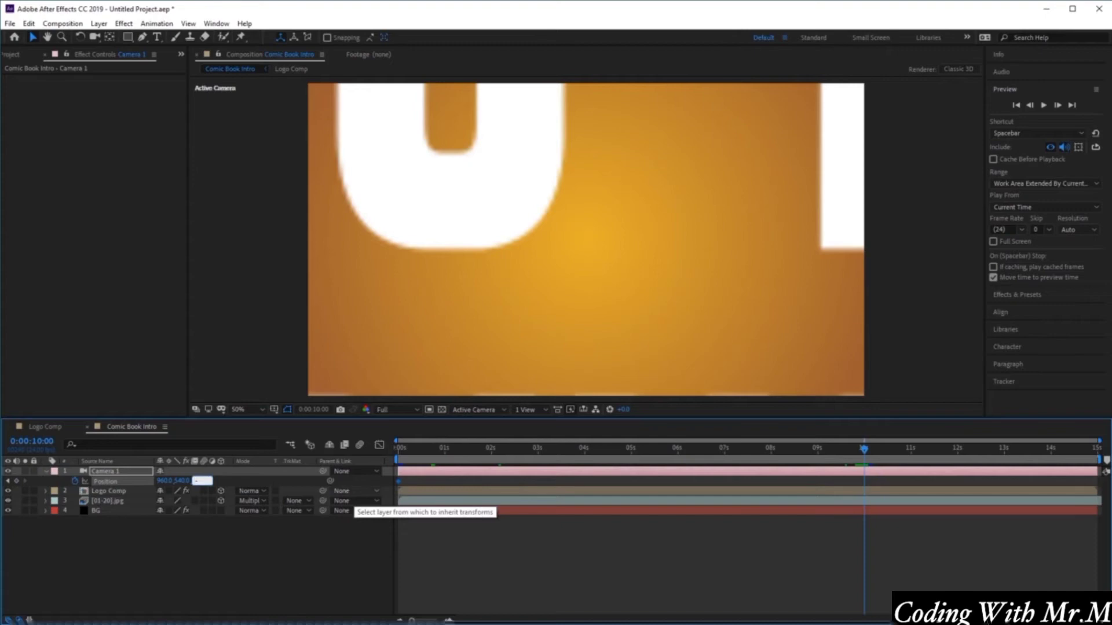
text(1200)
key(Return)
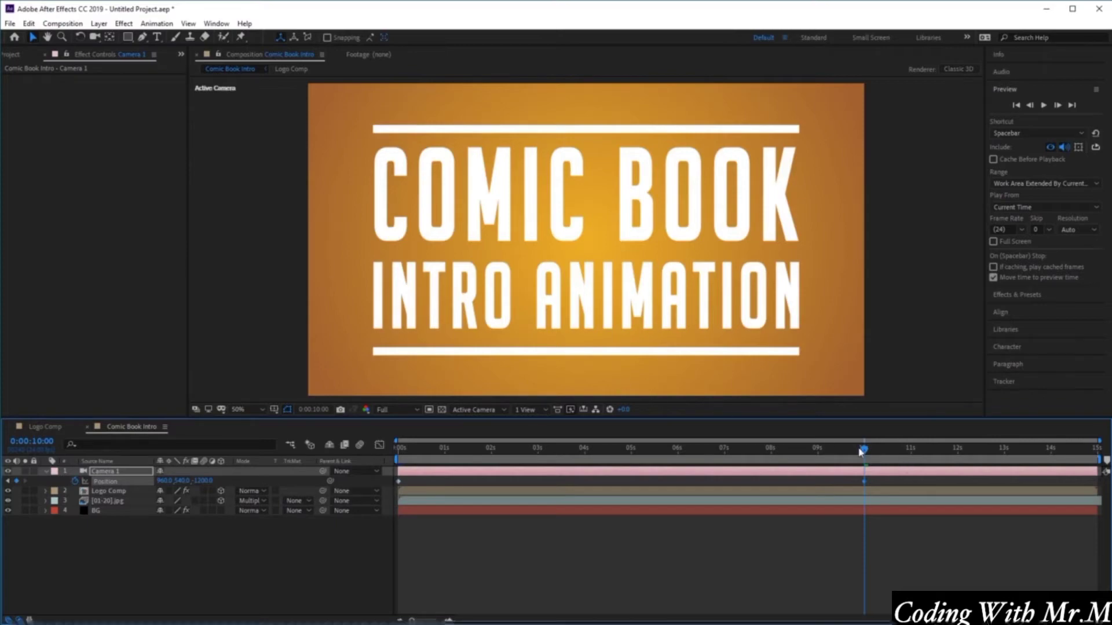
click(639, 449)
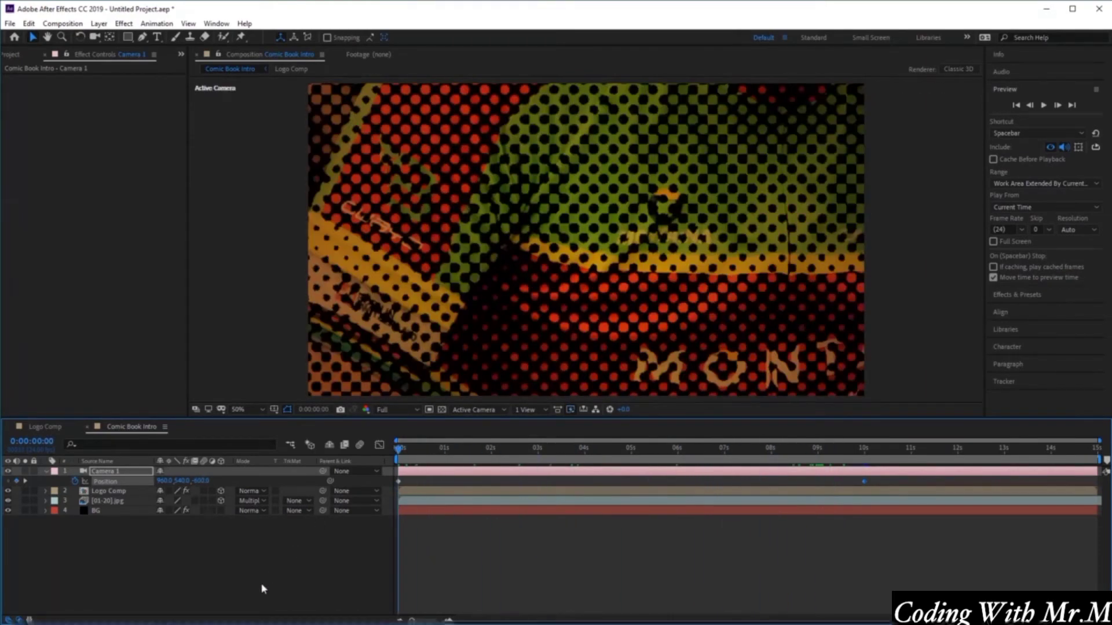
Reveal Camera 1's Transform properties and test a Z rotation near the start.
click(45, 472)
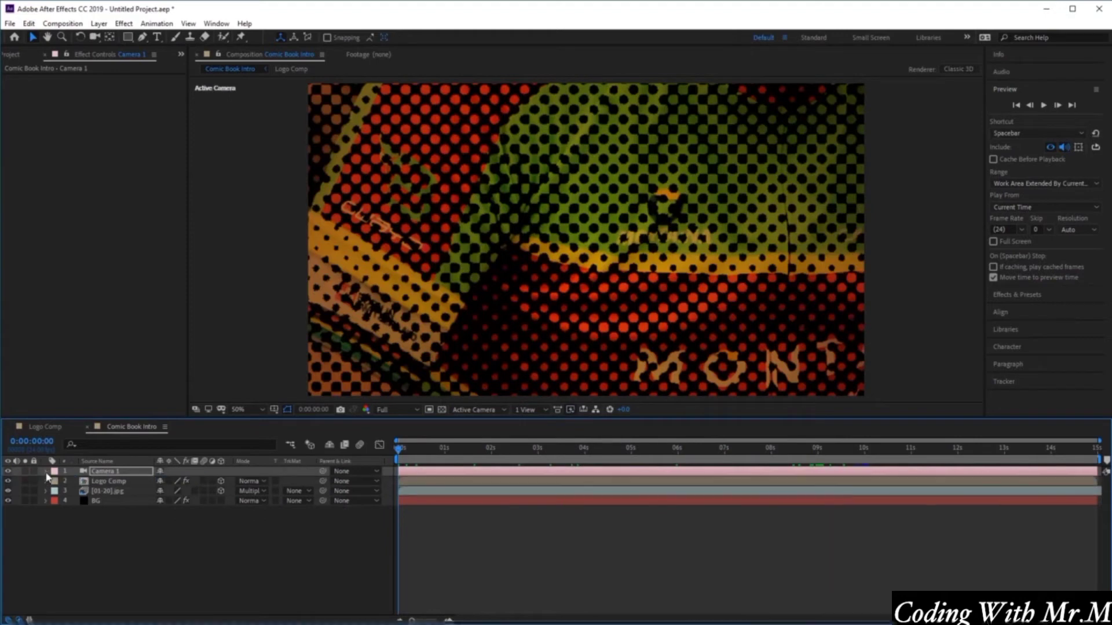
click(46, 472)
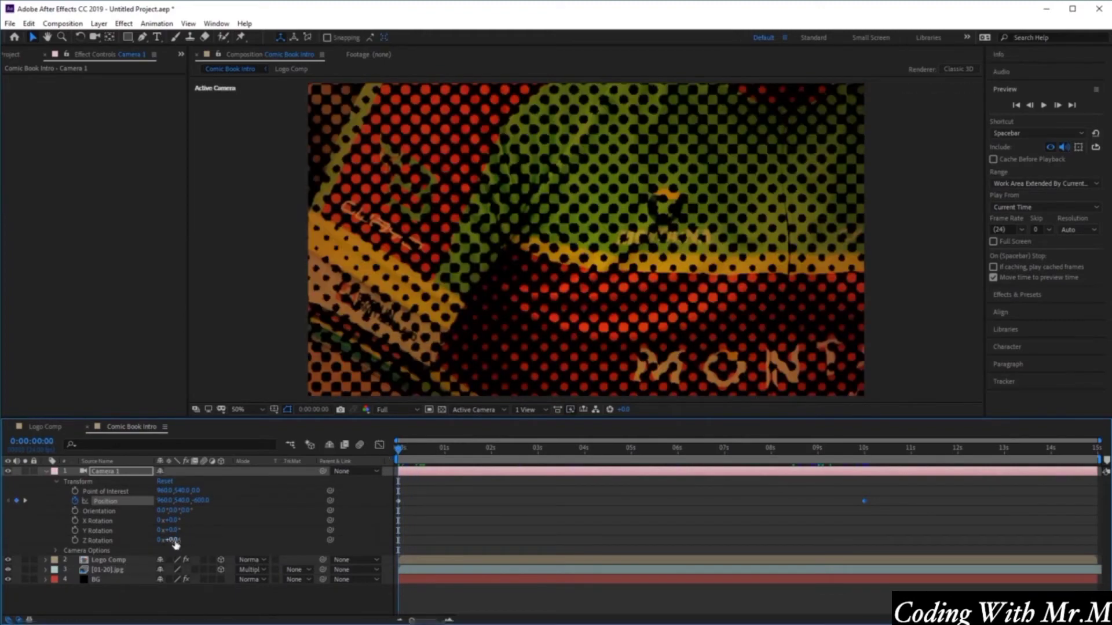
mouse_move(174, 540)
mouse_down()
mouse_move(212, 541)
mouse_move(173, 546)
mouse_up()
mouse_move(404, 458)
mouse_down()
mouse_move(427, 458)
mouse_move(398, 458)
mouse_up()
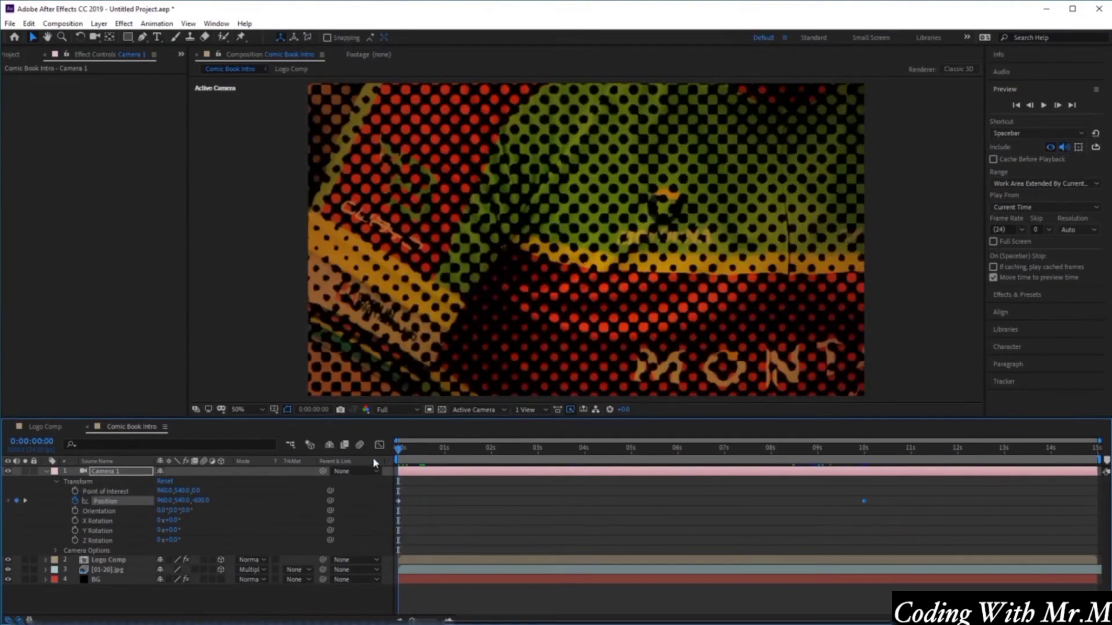
Keyframe Camera 1's Z Rotation at 30° at the start and 0° at 6 seconds.
click(75, 540)
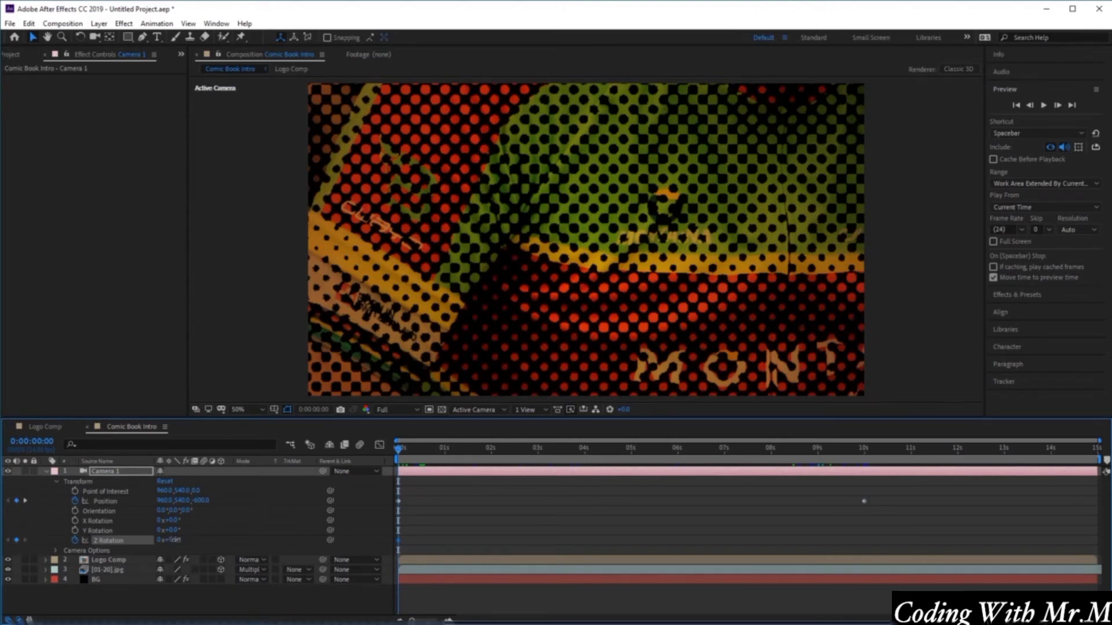
click(174, 540)
text(30)
key(Return)
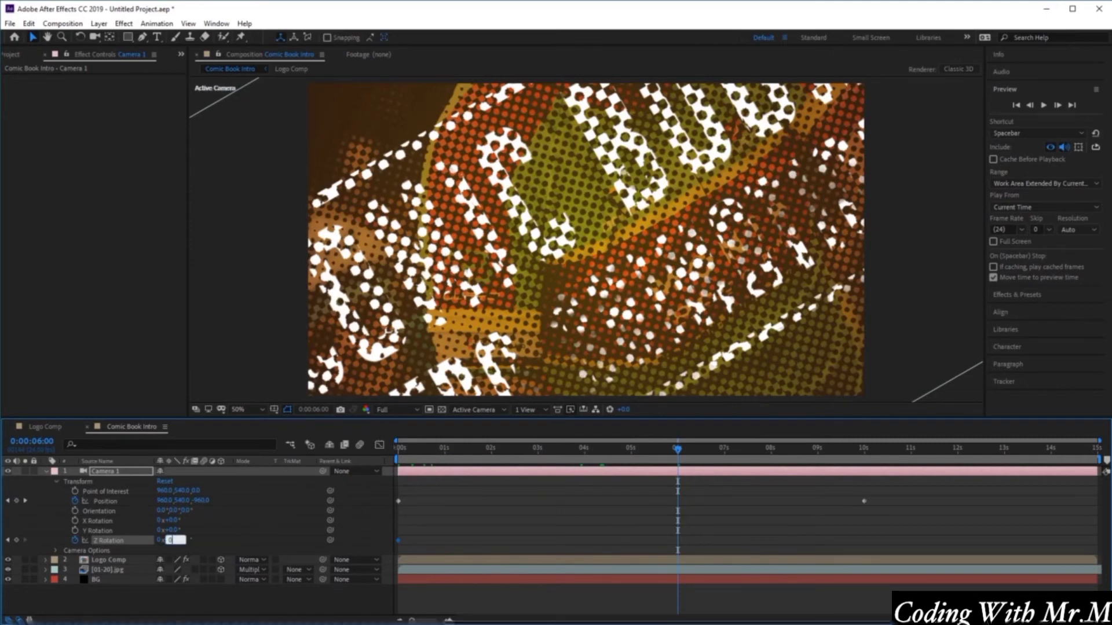
key(Return)
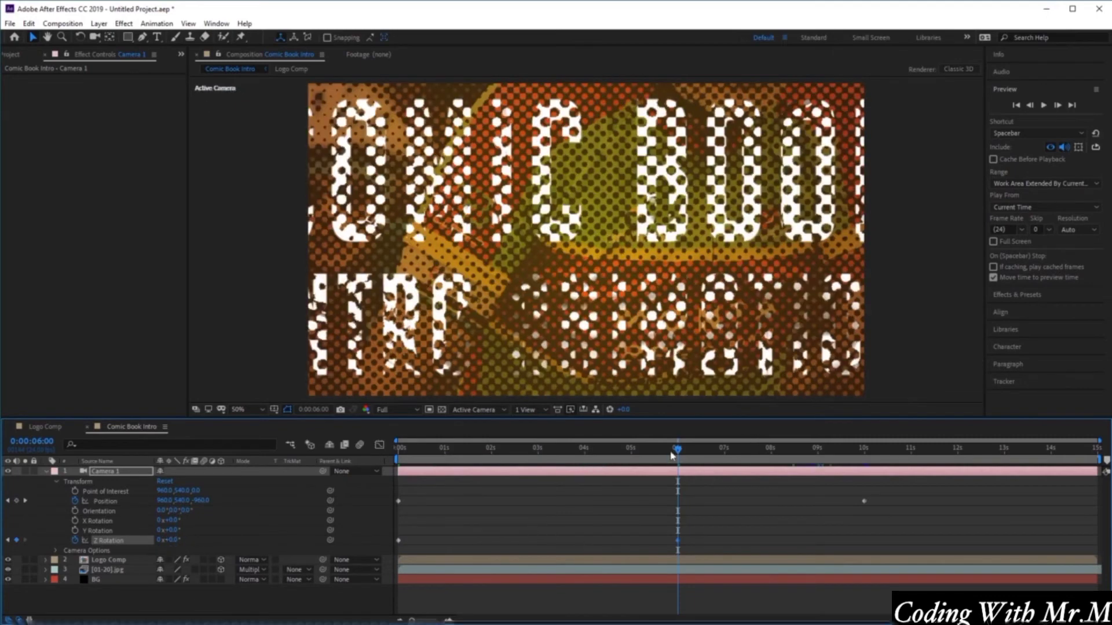
Rewind to 0 seconds and play the preview through to the COMIC BOOK INTRO ANIMATION title.
drag(672, 456, 254, 479)
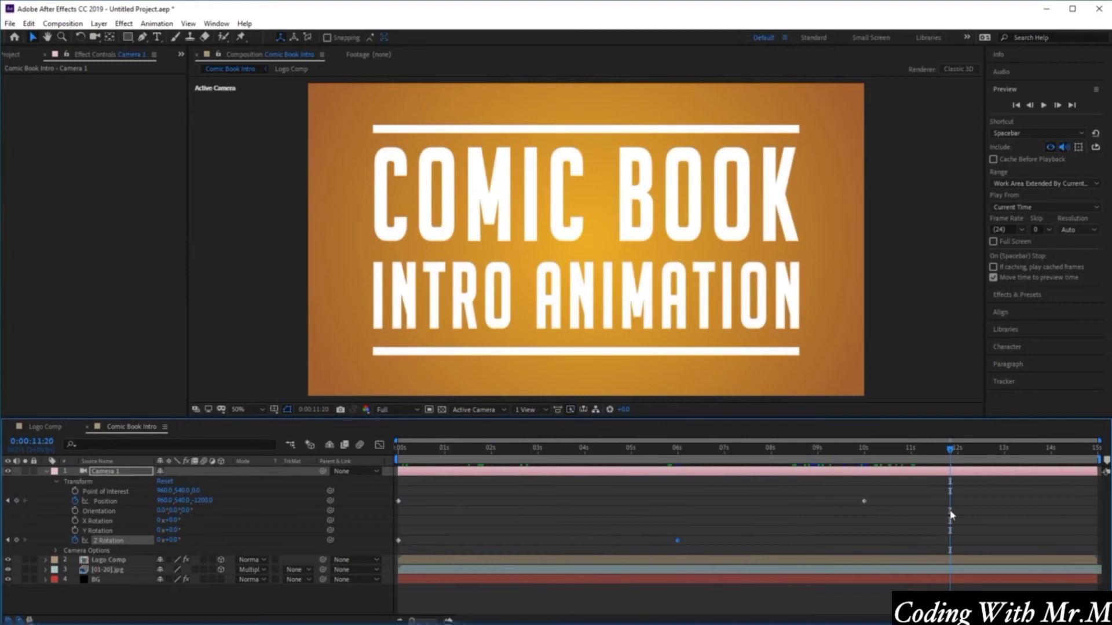
click(1046, 106)
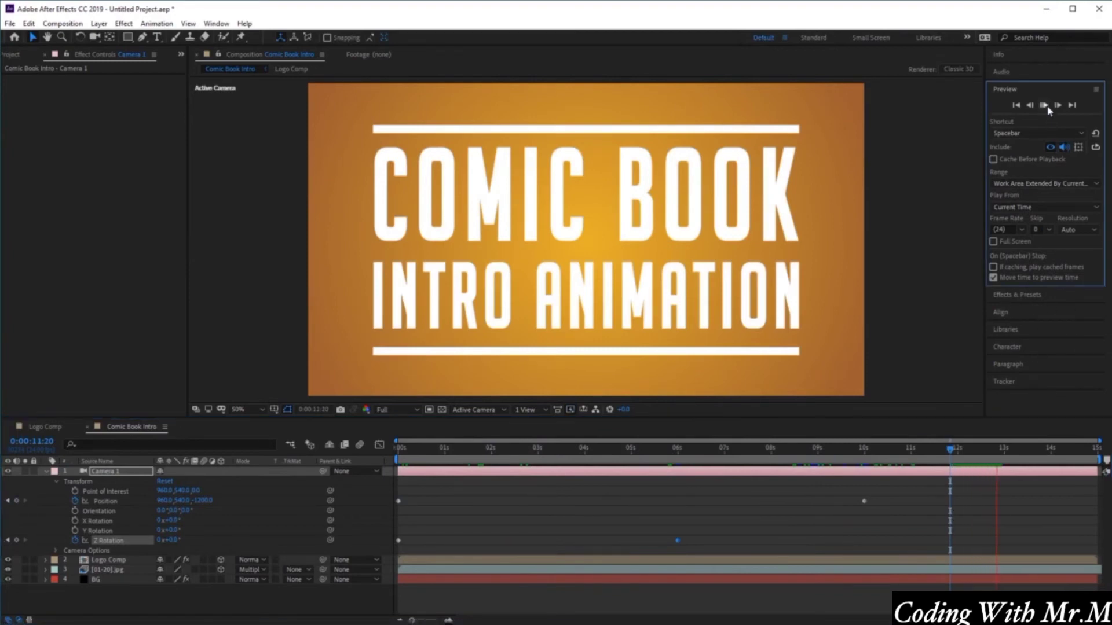